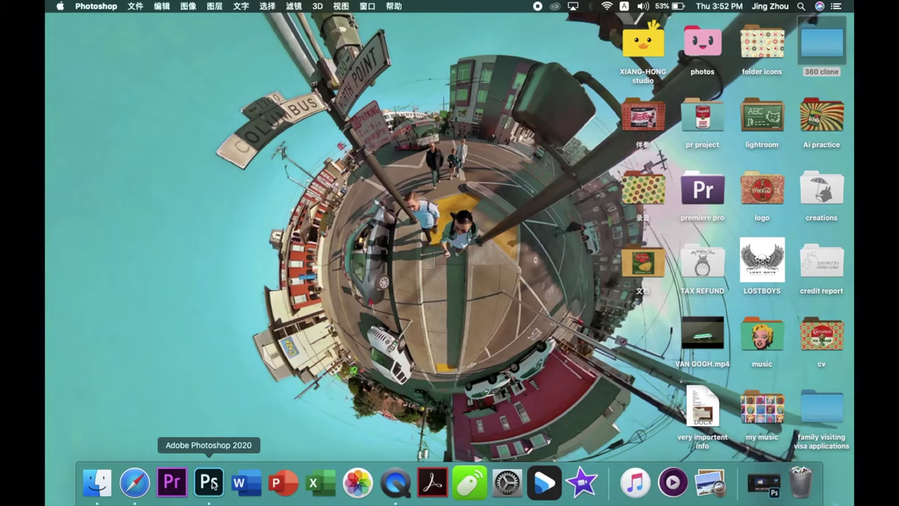
- Open a Finder window from the Dock to browse for the panorama photos
left_click(101, 483)
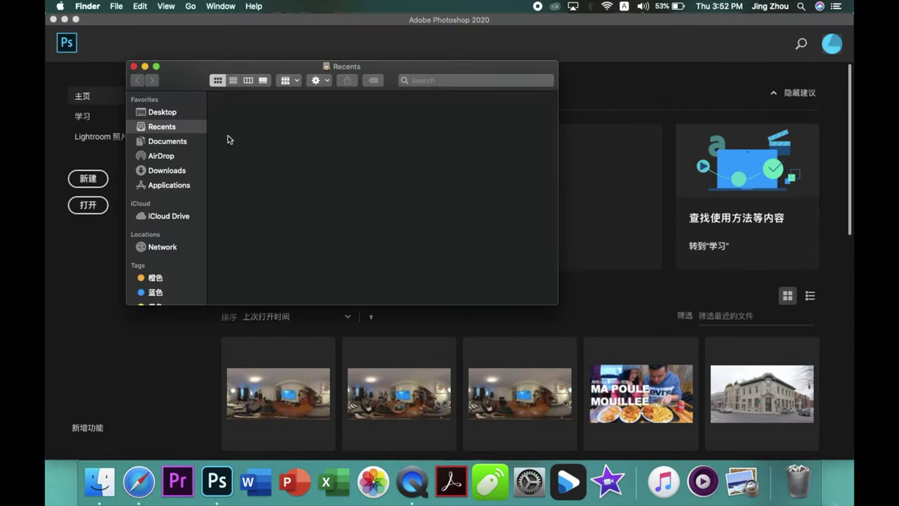
- Open the Desktop's 360 clone folder and leave only GS_0321.JPG selected
left_click(162, 113)
left_click(229, 111)
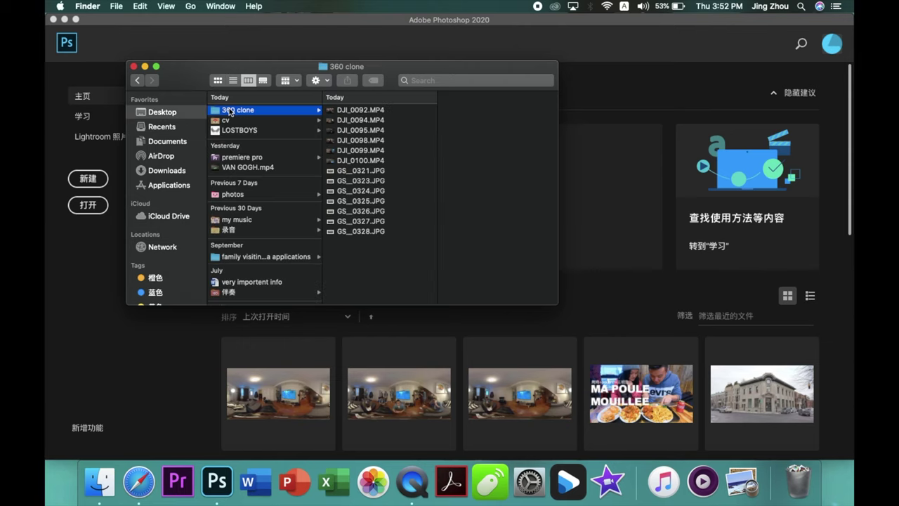
left_click(363, 175)
left_click(347, 231, "shift")
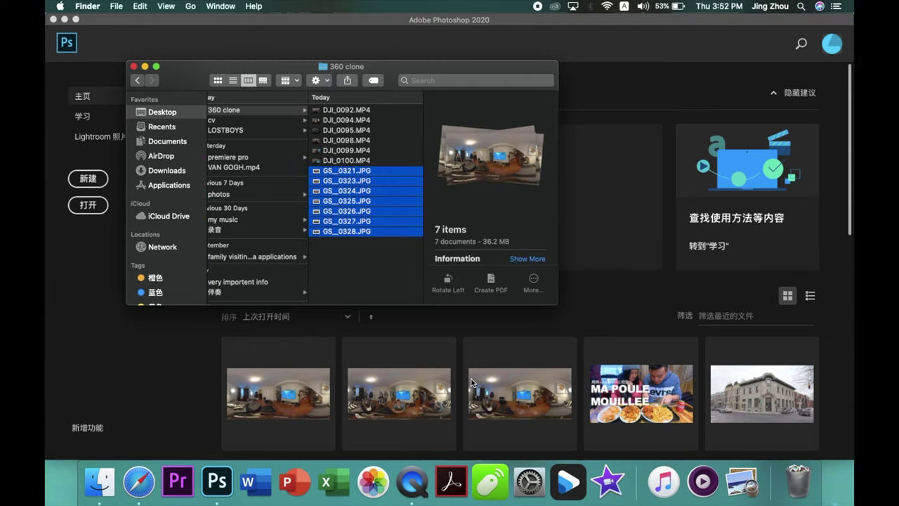
left_click(351, 275)
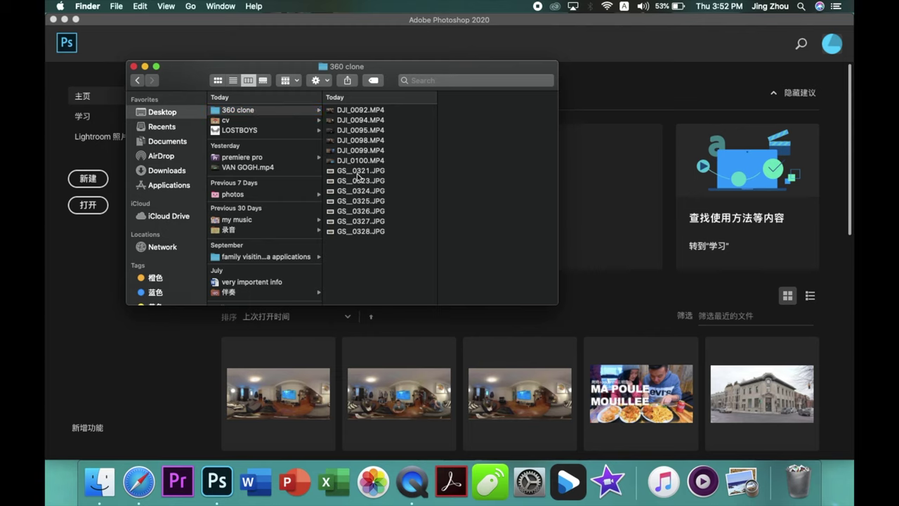
left_click(360, 174)
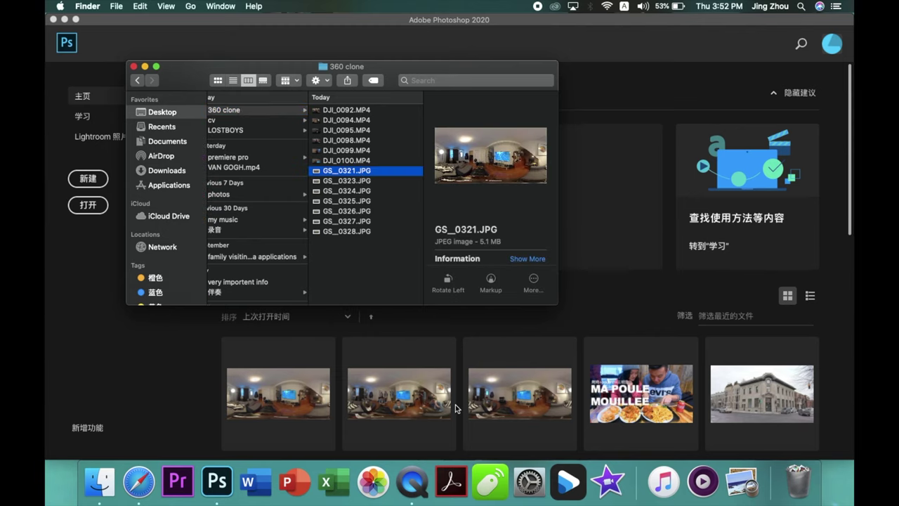
- Open GS_0321.JPG and place GS_0323 over it as a new layer
key("super+o")
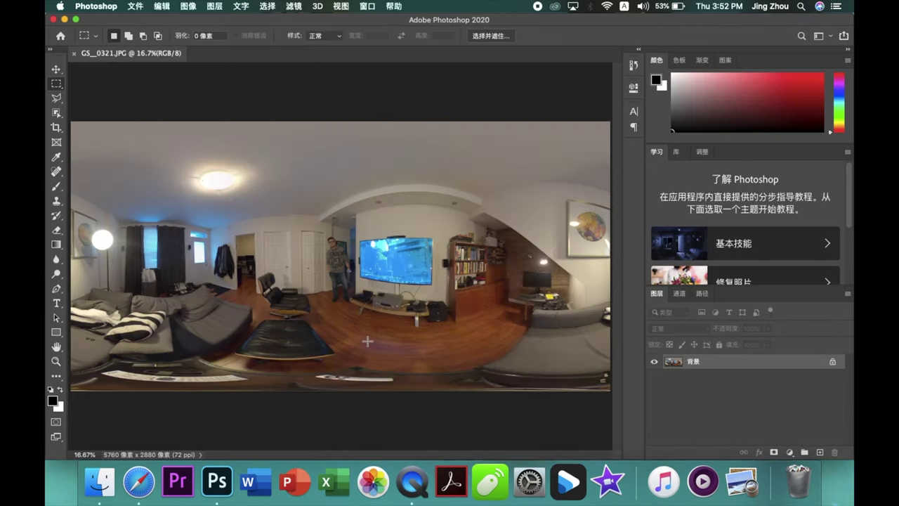
key("super+minus")
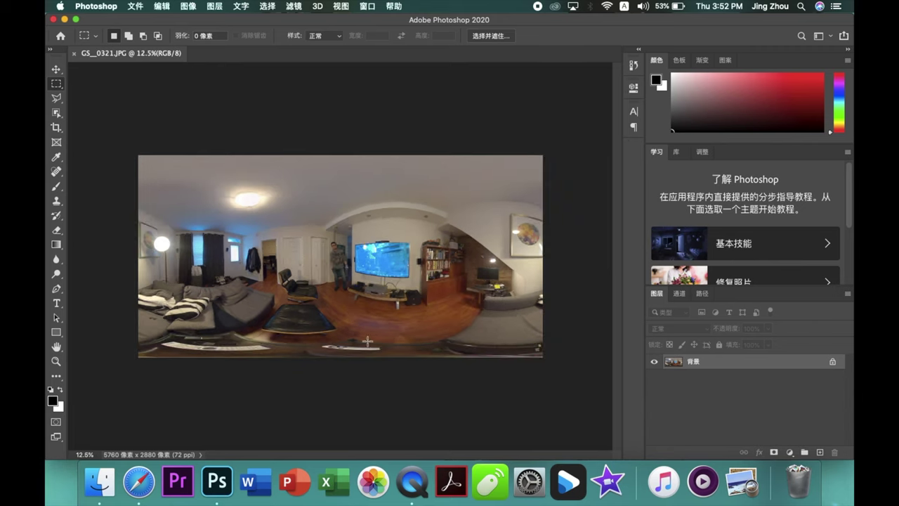
left_click(99, 481)
left_click_drag(345, 185, 352, 343)
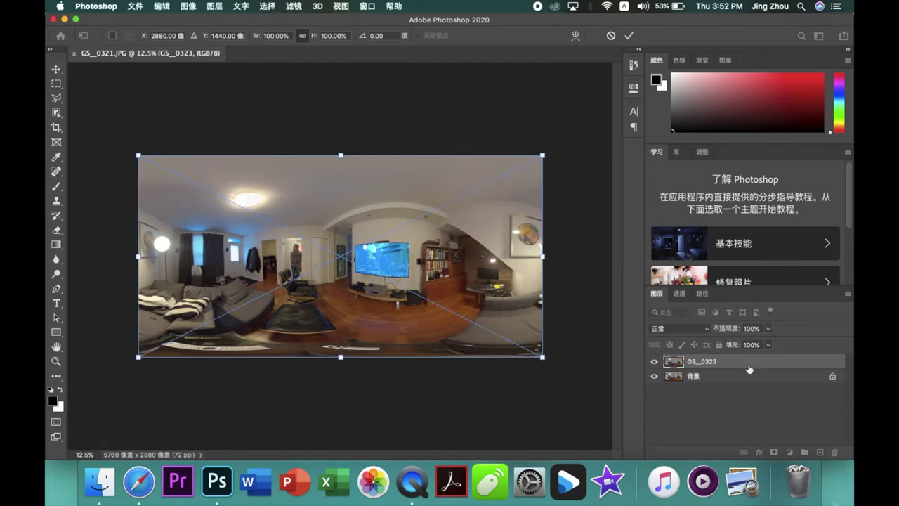
key("Return")
- Rasterize the GS_0323 layer and delete its right part so both figures show
right_click(748, 362)
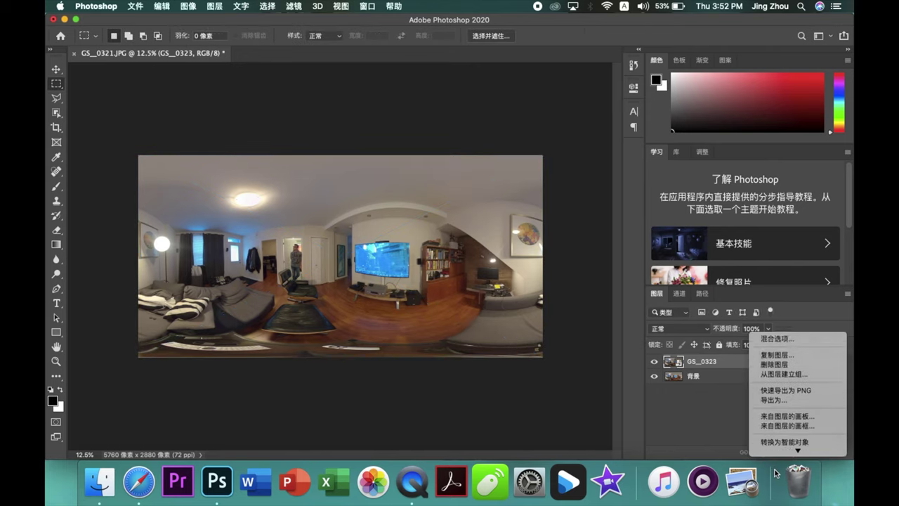
left_click(775, 391)
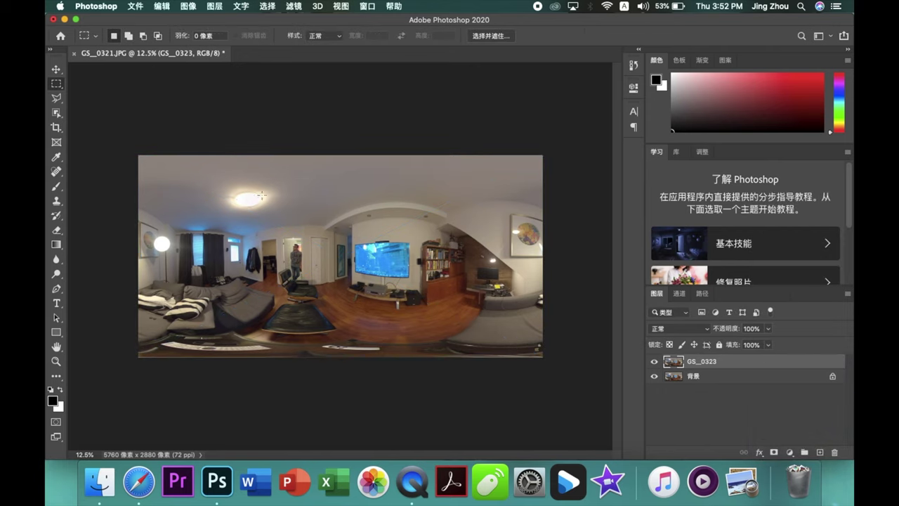
left_click_drag(578, 113, 305, 423)
key("BackSpace")
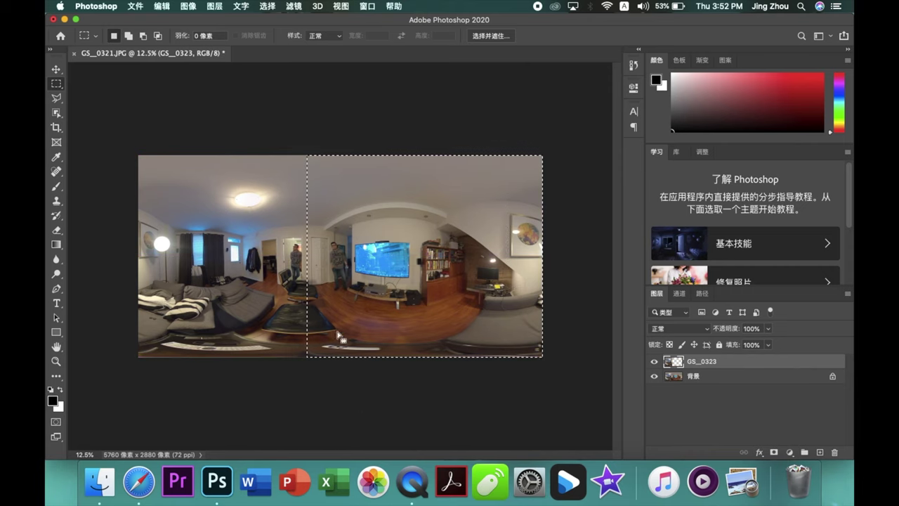
left_click_drag(116, 123, 281, 383)
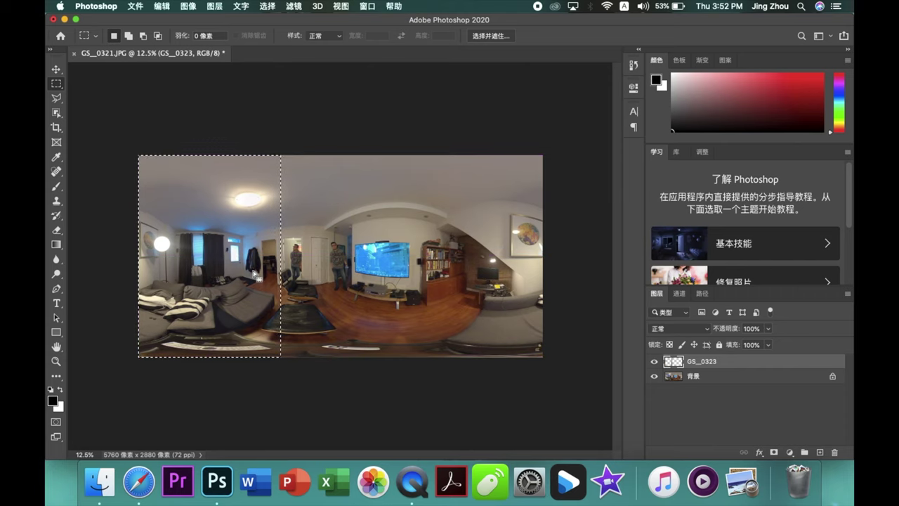
scroll(255, 274, "up", 3)
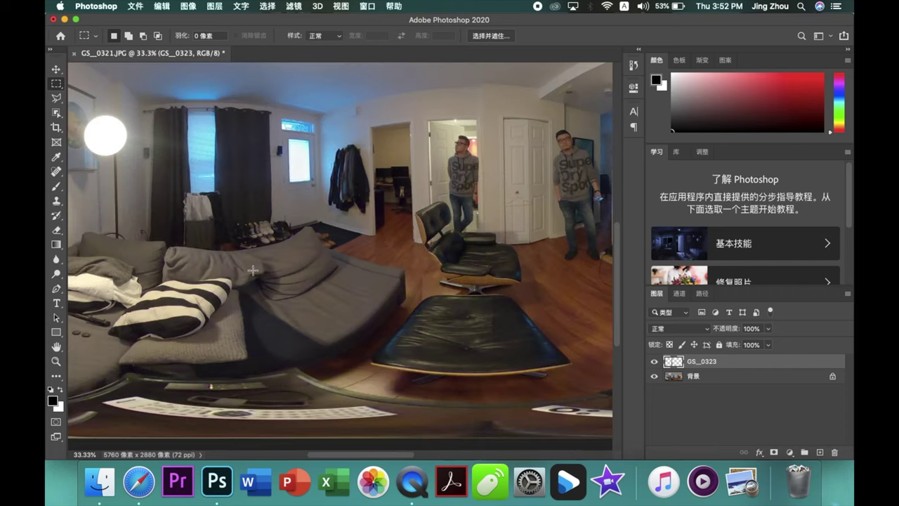
- Erase the excess areas around the GS_0323 figure with the Eraser
scroll(252, 270, "up", 1)
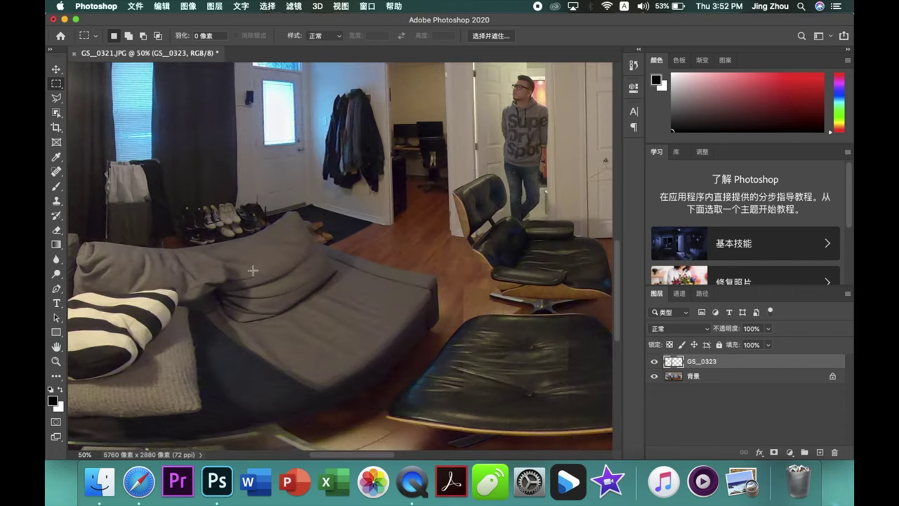
left_click(58, 231)
scroll(372, 253, "down", 3)
scroll(372, 253, "right", 3)
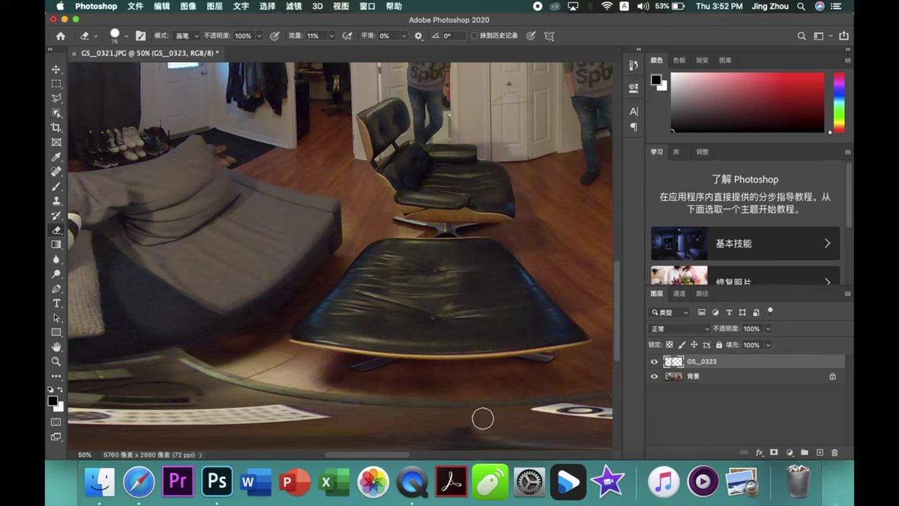
scroll(379, 332, "up", 5)
scroll(378, 331, "right", 3)
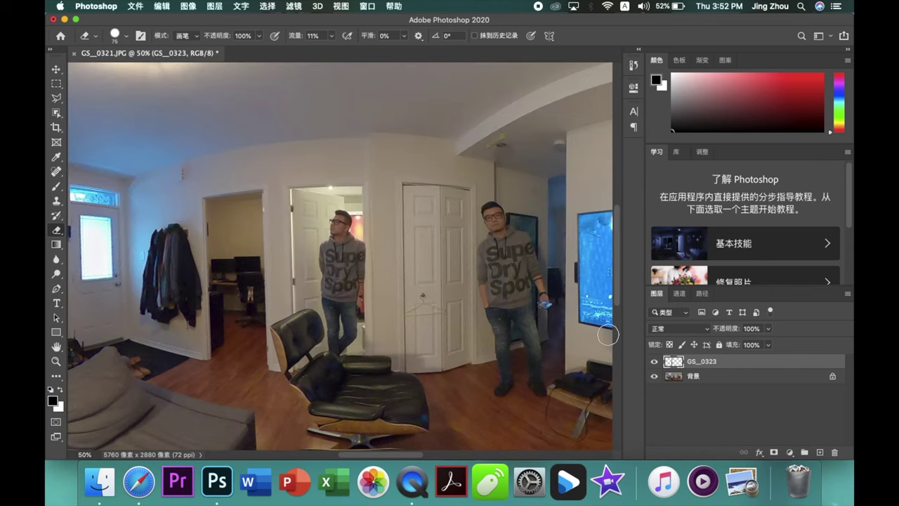
- Toggle the GS_0323 layer's visibility twice to compare the blend, then zoom back out
left_click(654, 362)
left_click(654, 363)
left_click(653, 363)
left_click(654, 363)
scroll(318, 313, "down", 3)
scroll(318, 313, "left", 1)
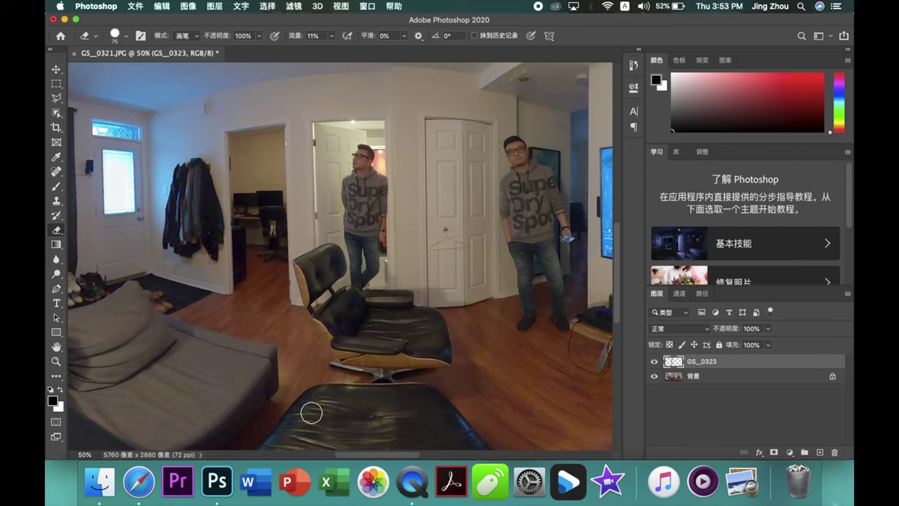
scroll(288, 236, "down", 4)
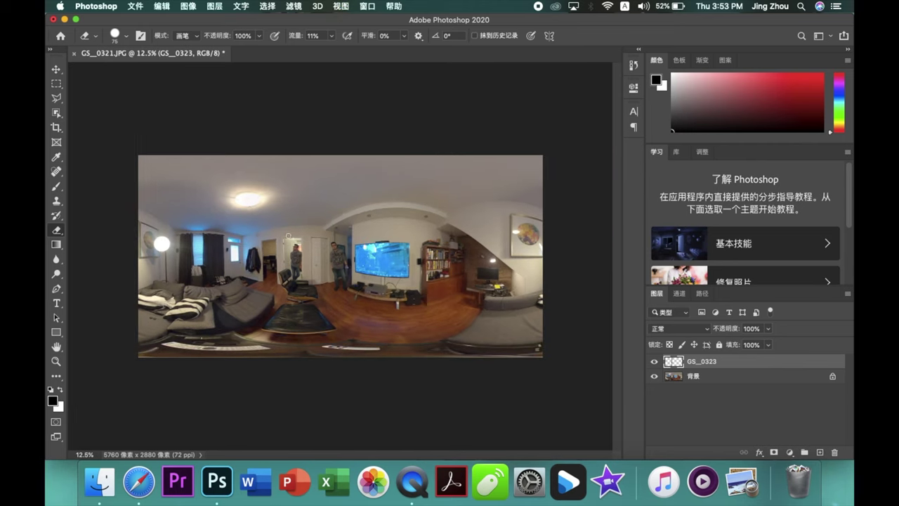
- Place GS_0324 on the panorama as a new layer and rasterize it
left_click(103, 491)
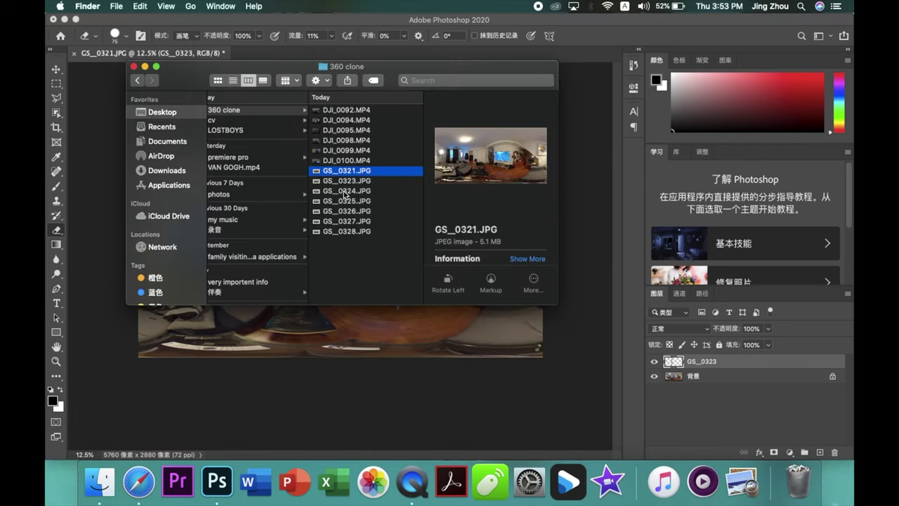
left_click_drag(335, 320, 324, 326)
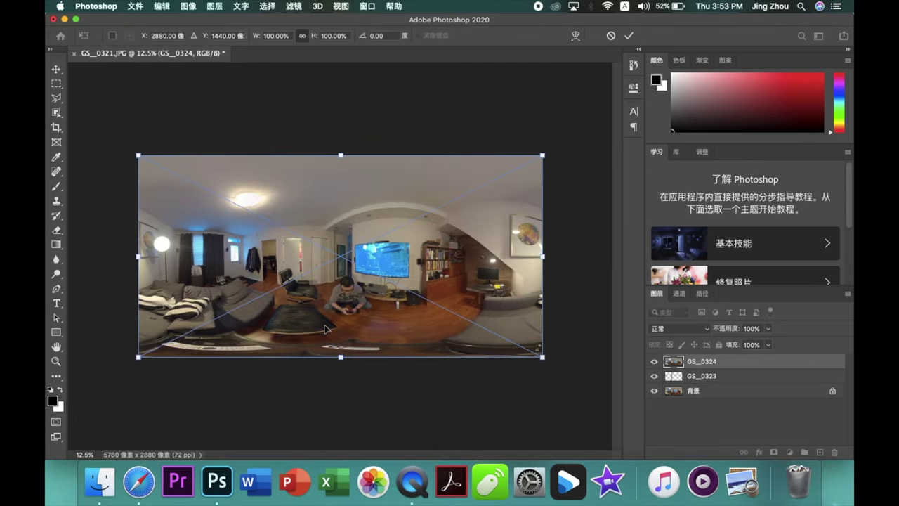
key("Return")
right_click(753, 362)
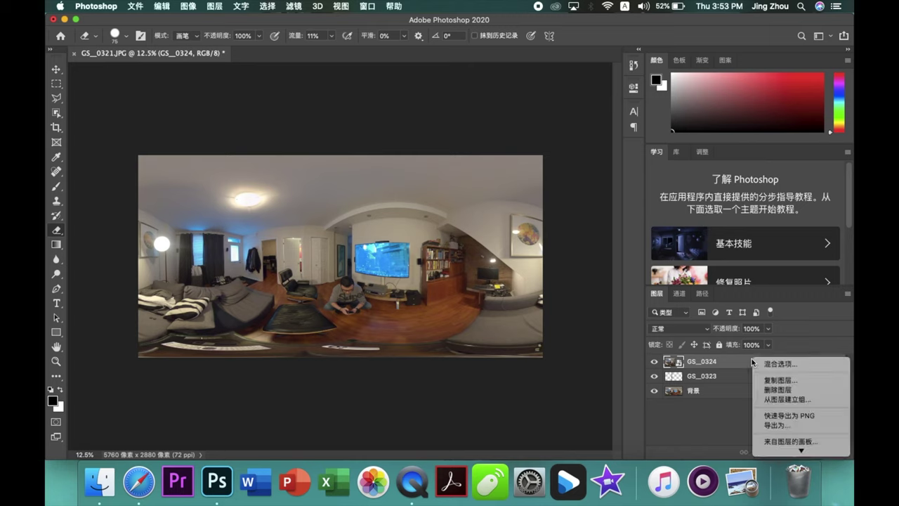
left_click(780, 370)
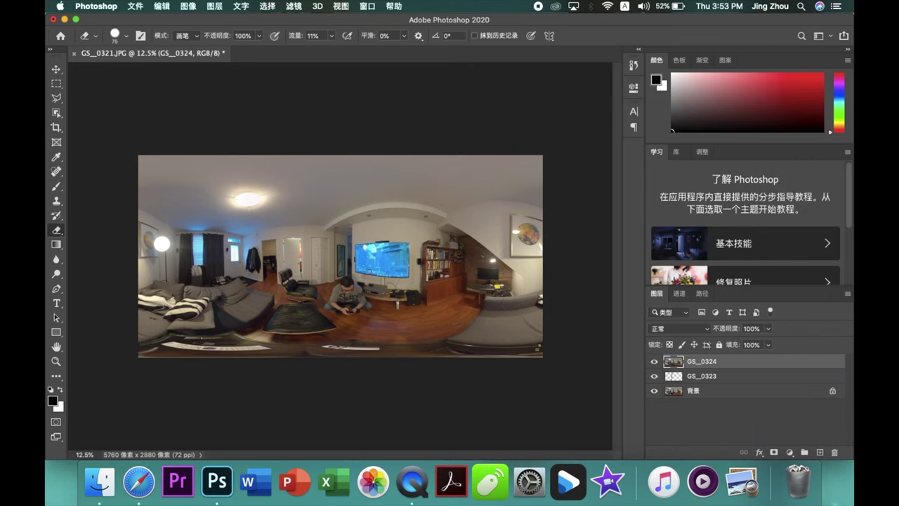
- Delete the left part of the GS_0324 layer with a rectangular selection
key("super+plus")
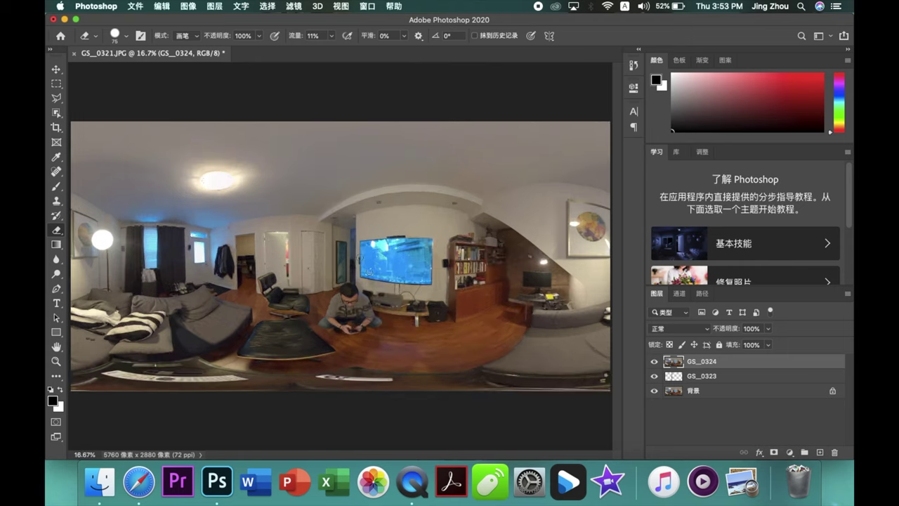
left_click(56, 86)
key("super+minus")
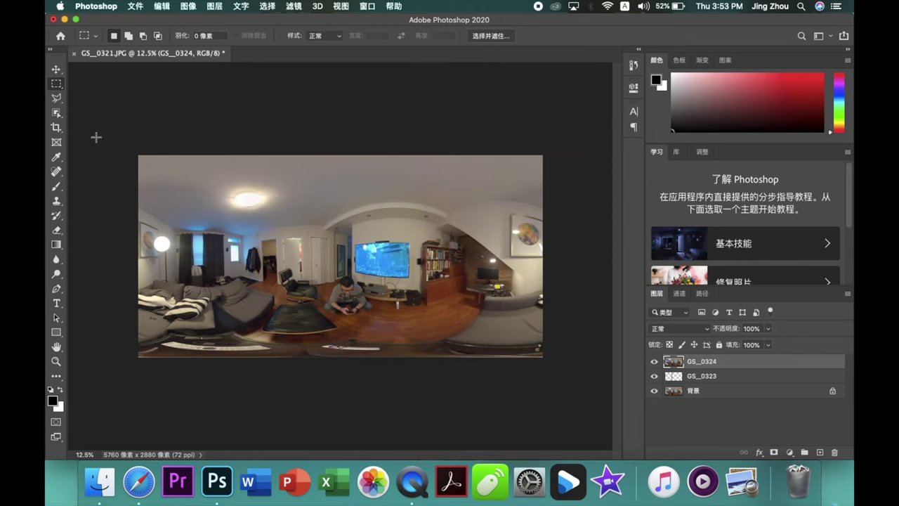
left_click_drag(139, 156, 322, 435)
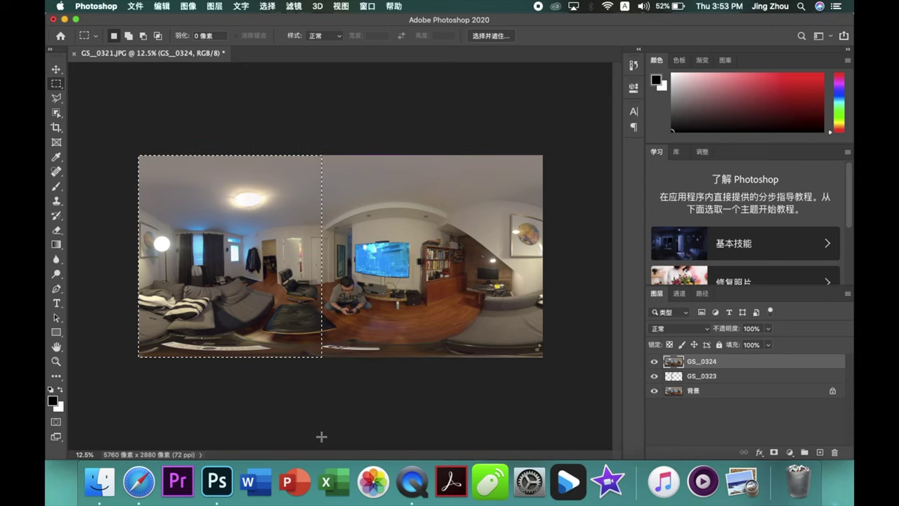
key("Delete")
key("super+d")
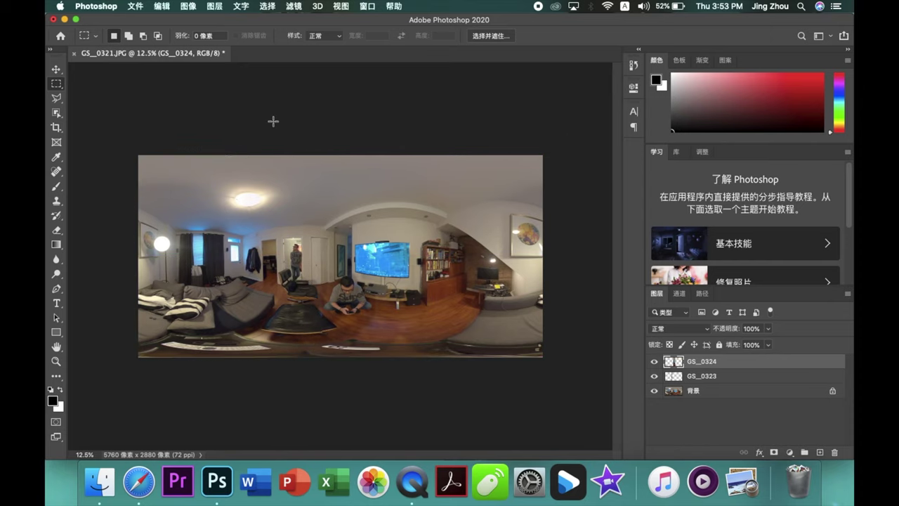
- Erase GS_0324 around the man seated in front of the TV, then fit the panorama
key("super+equal")
key("super+equal")
key("super+equal")
key("super+equal")
key("l")
scroll(374, 249, "up", 1)
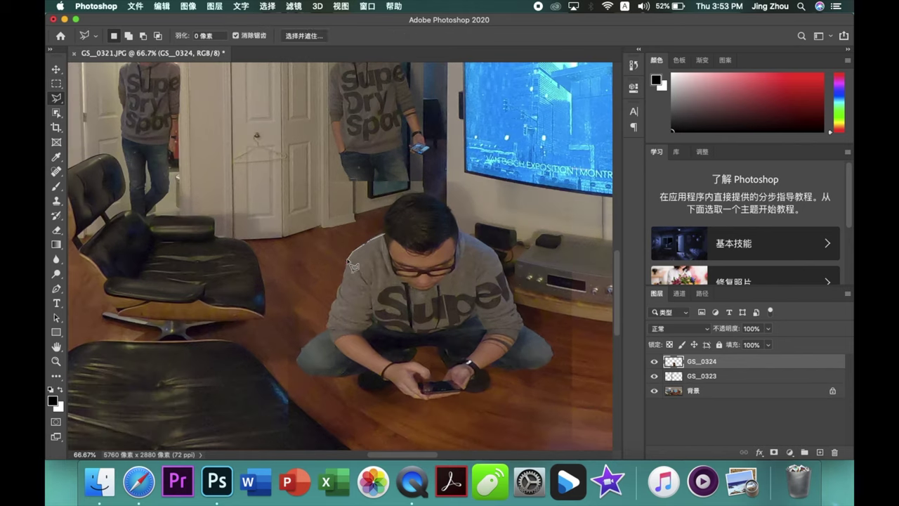
left_click(262, 364)
left_click(232, 135)
left_click(546, 140)
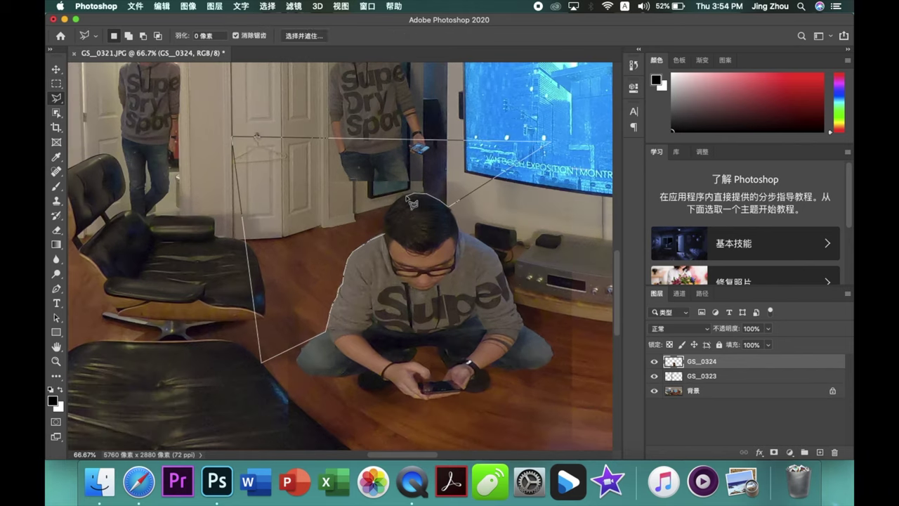
key("Escape")
key("super+minus")
key("e")
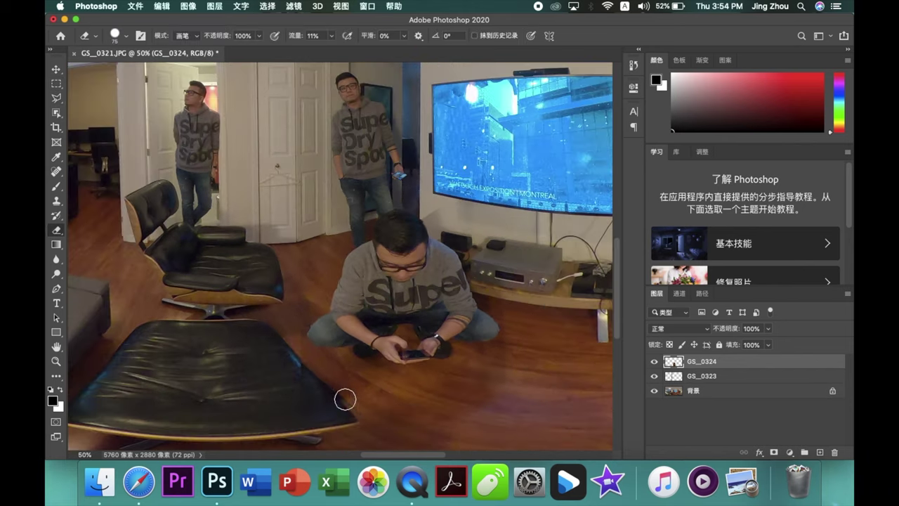
scroll(492, 295, "down", 5)
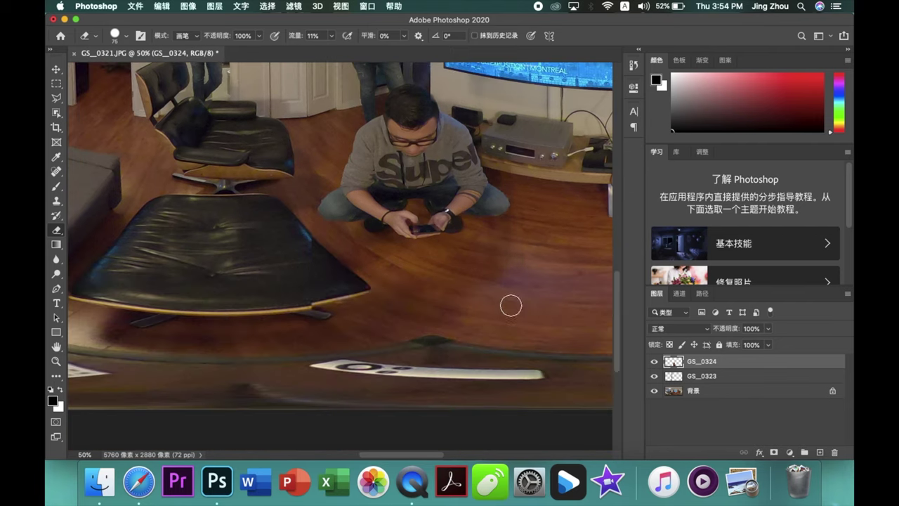
key("super+0")
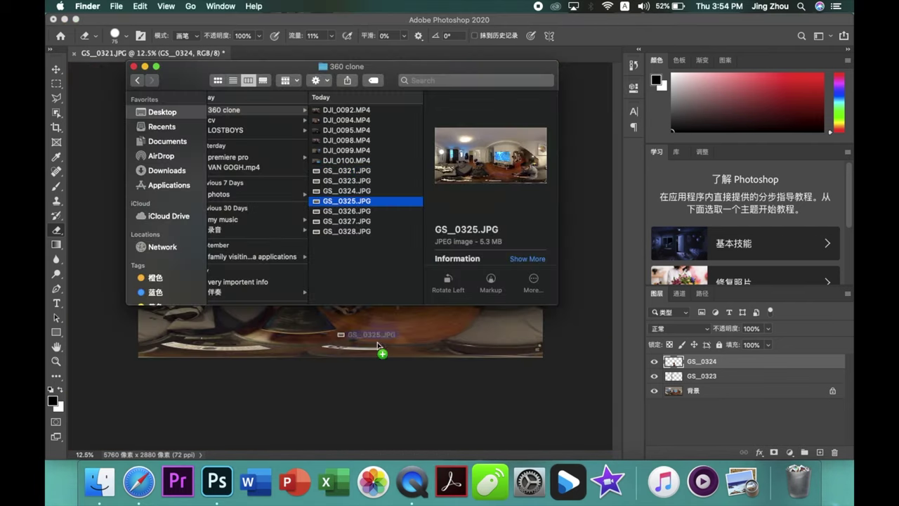
- Place GS_0325 on the panorama as a new layer and check the eraser brush settings
left_click_drag(381, 355, 351, 281)
key("Return")
key("m")
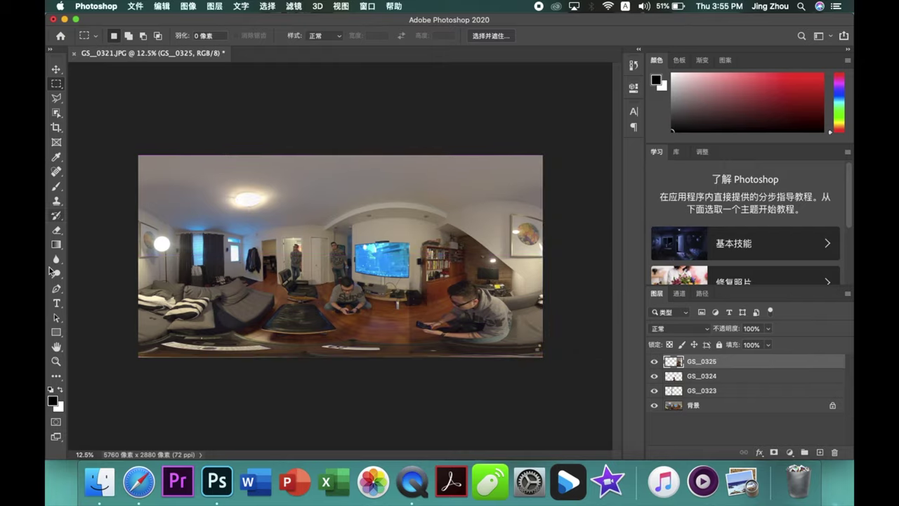
key("super+plus")
left_click(119, 35)
left_click(274, 273)
scroll(323, 256, "down", 3)
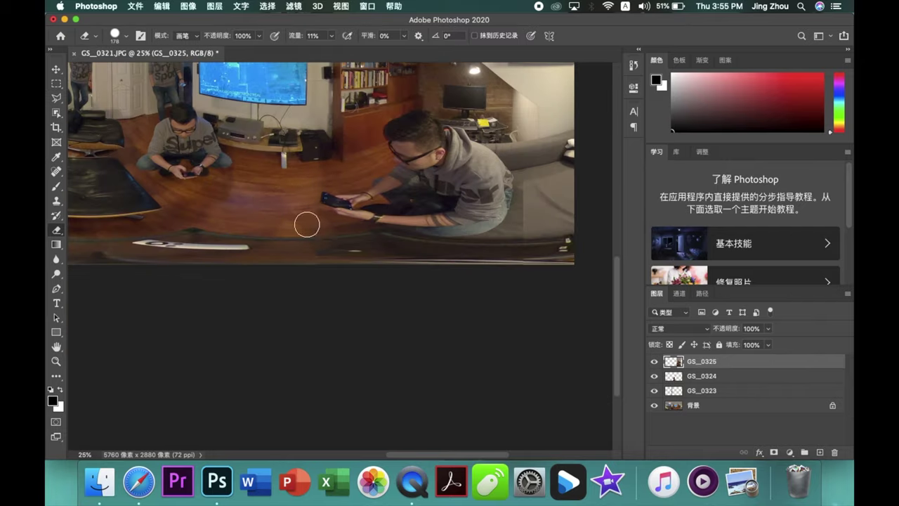
scroll(526, 192, "up", 4)
key("super+minus")
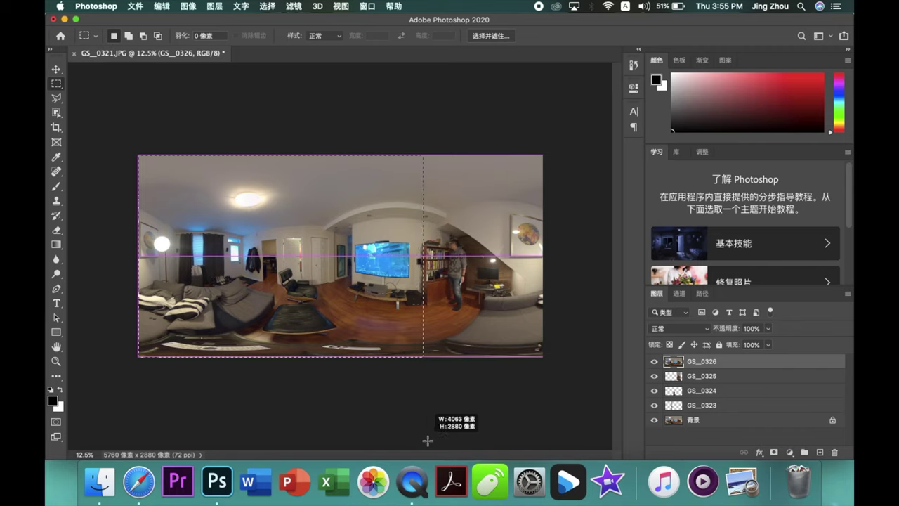
- Outline the clone area and move GS_0325 above GS_0326 in the layer stack
left_click_drag(427, 437, 473, 409)
key("l")
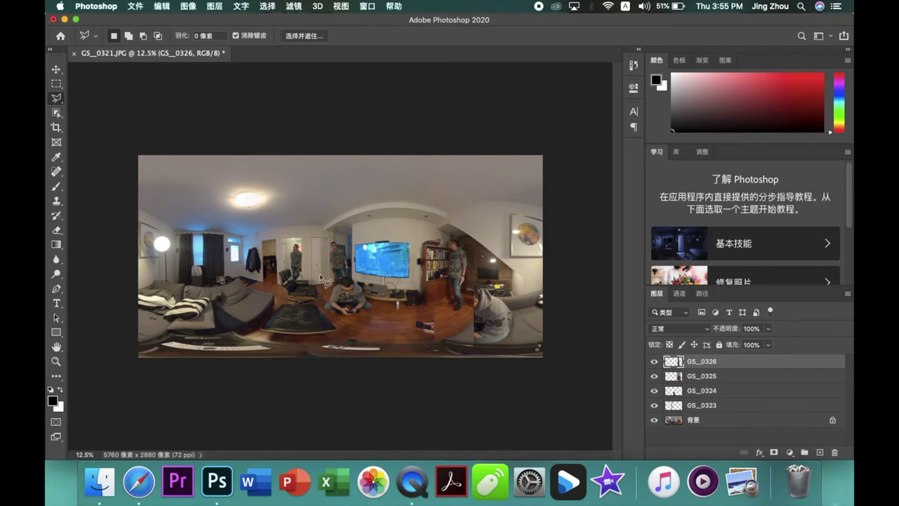
left_click(581, 328)
left_click(361, 421)
left_click(411, 291)
key("ctrl+d")
left_click_drag(702, 376, 731, 359)
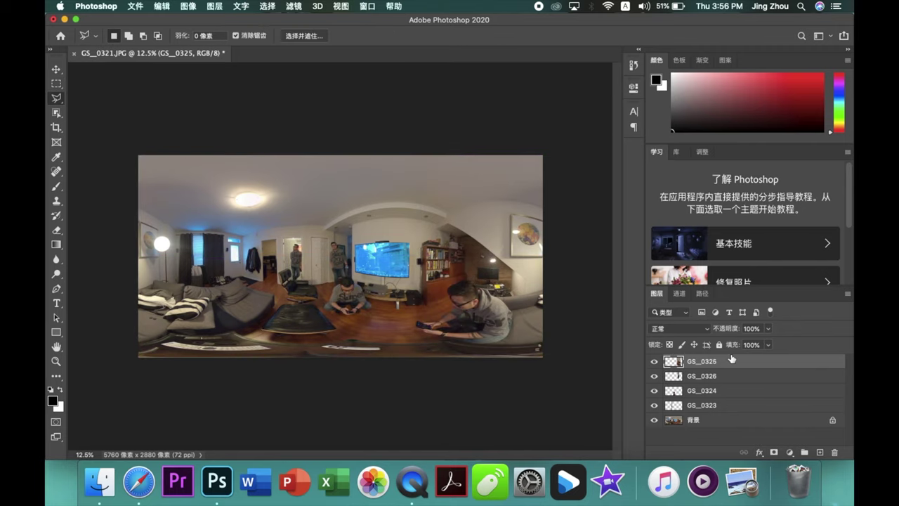
left_click(385, 355)
- Erase around the man seated at right with a size 41 eraser, then fit the panorama
key("super+plus")
key("super+plus")
key("super+plus")
key("super+plus")
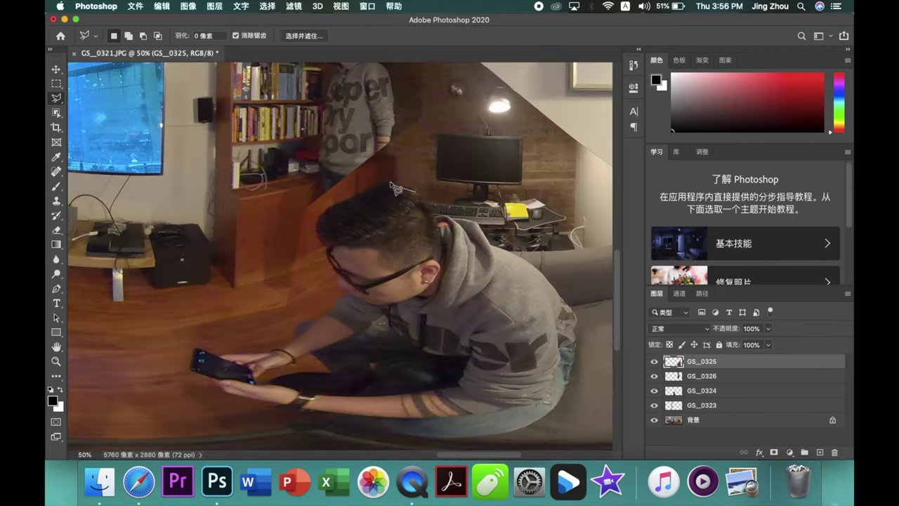
scroll(337, 276, "up", 5)
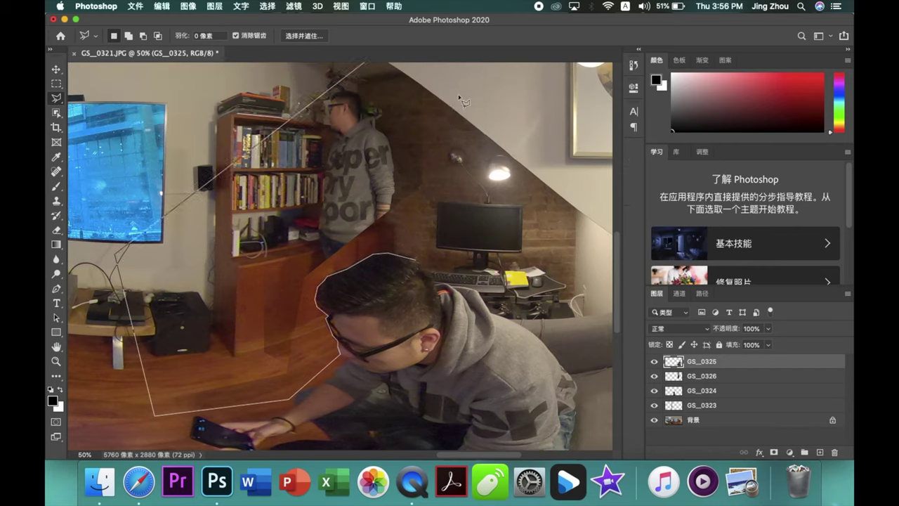
key("Escape")
key("e")
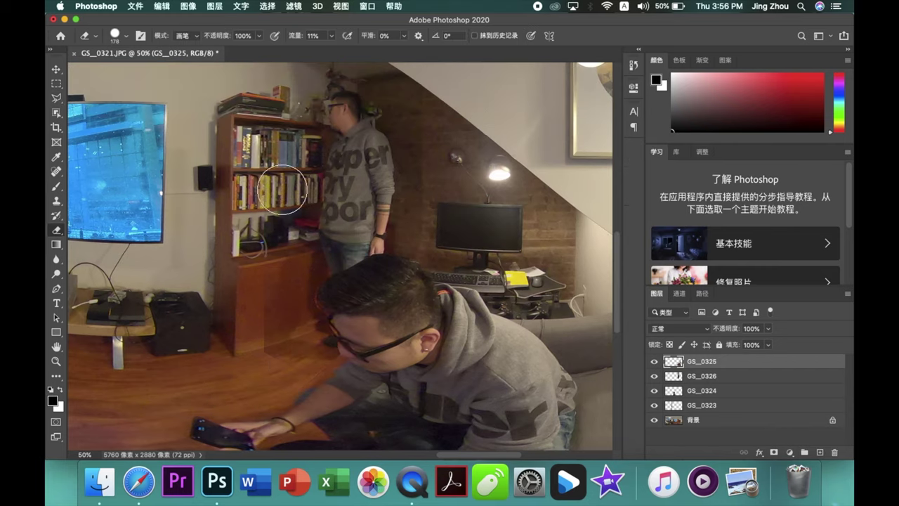
scroll(428, 241, "down", 5)
key("bracketleft")
key("bracketleft")
key("bracketleft")
key("bracketleft")
key("bracketleft")
key("bracketleft")
key("bracketleft")
key("bracketleft")
key("bracketleft")
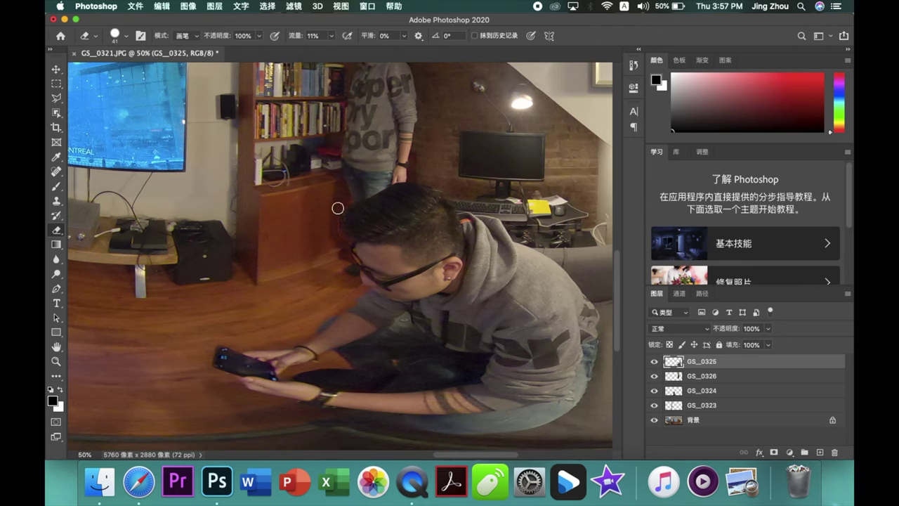
key("super+0")
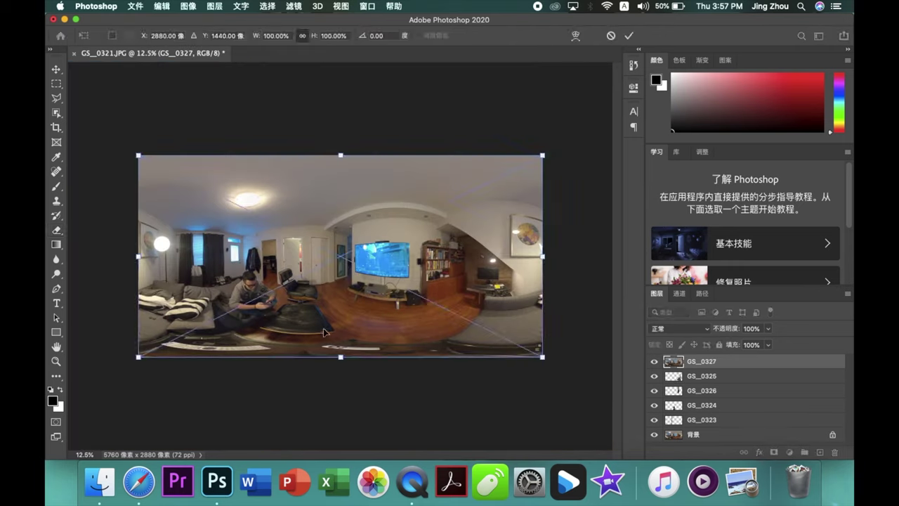
- Place GS_0327 as a layer and erase around the figures on the left sofa
key("Return")
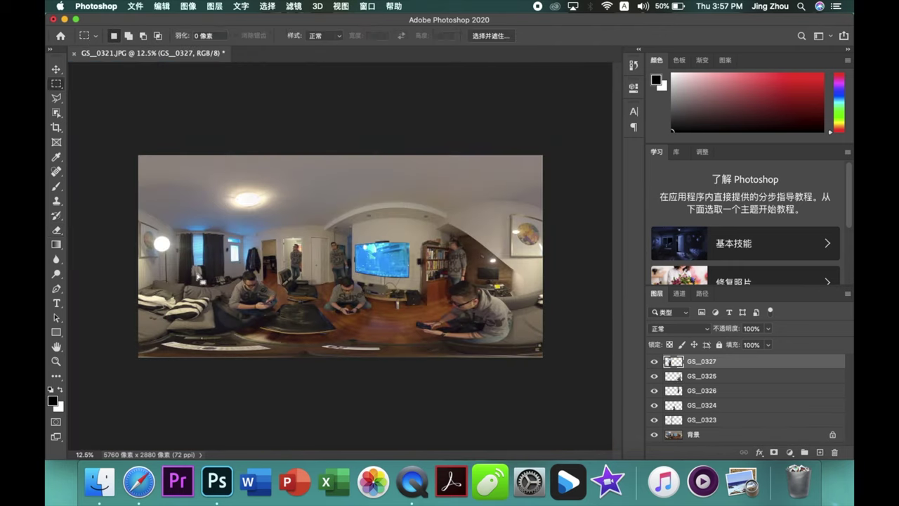
scroll(249, 266, "up", 2)
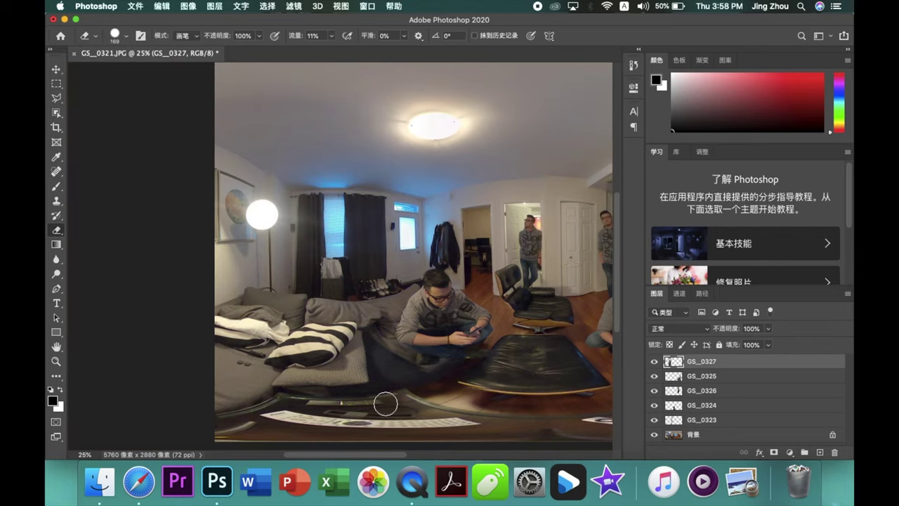
scroll(381, 401, "down", 2)
right_click(718, 417)
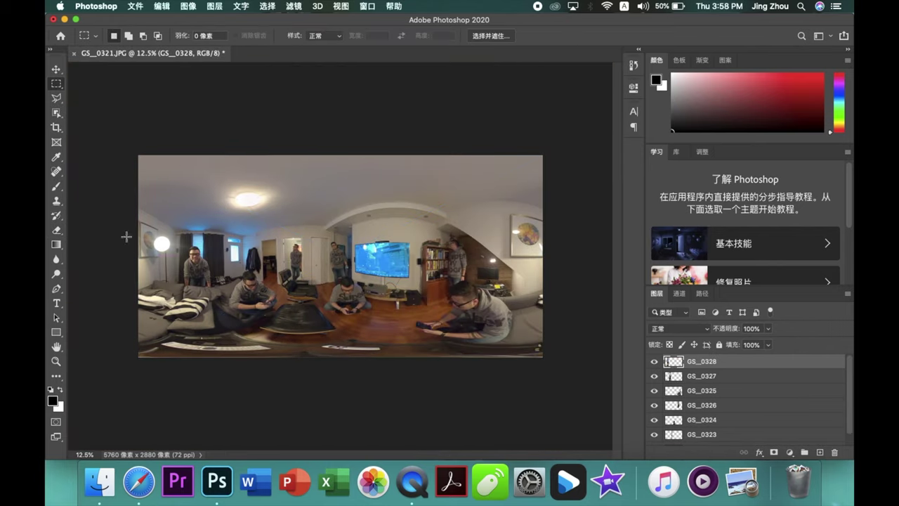
scroll(127, 237, "up", 2)
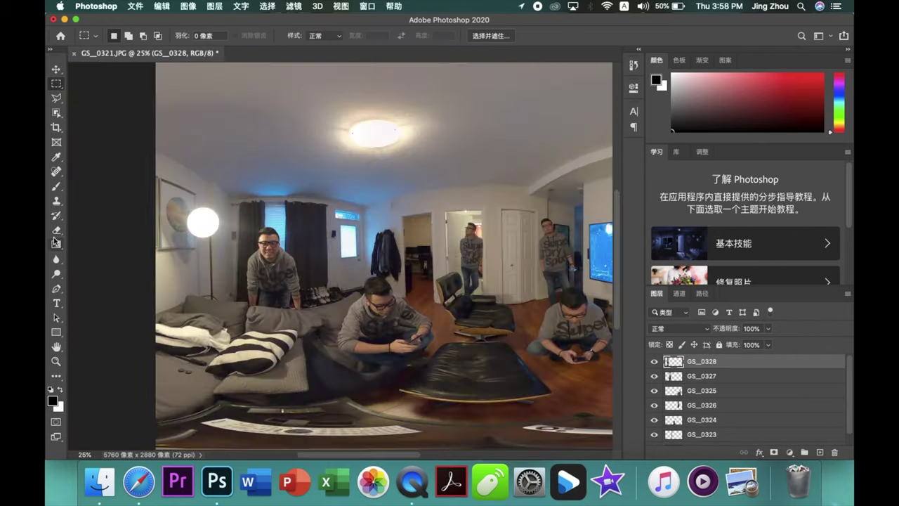
key("e")
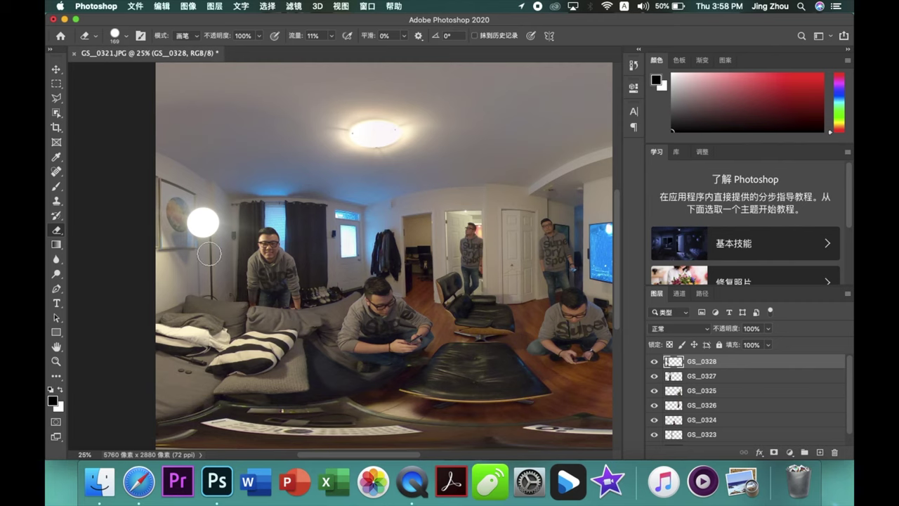
scroll(794, 409, "down", 1)
- Flatten all the clone layers into a single image
right_click(755, 443)
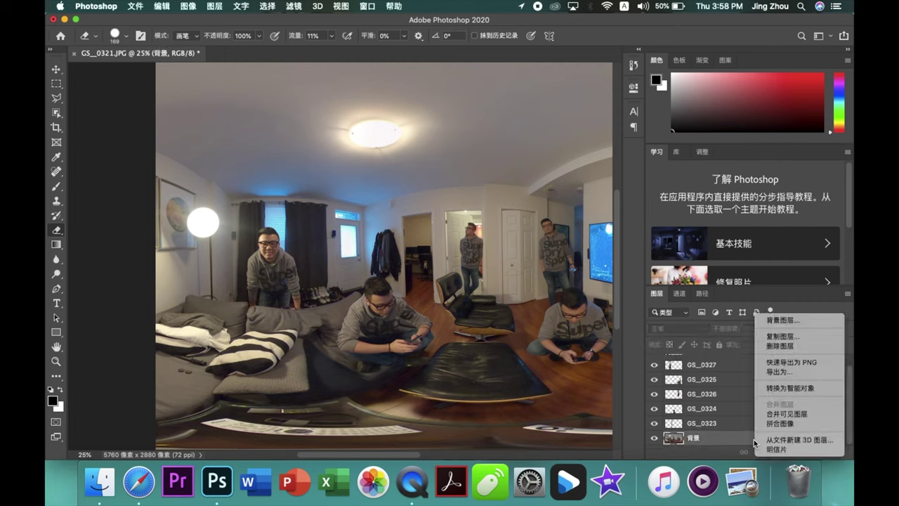
left_click(777, 413)
scroll(422, 273, "down", 1)
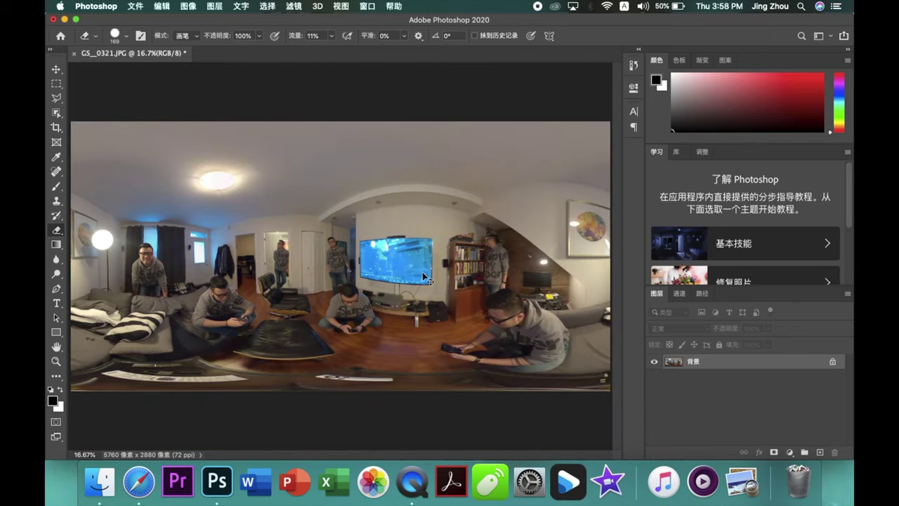
key("super+minus")
- Save the panorama to the Desktop as 360.jpg at JPEG quality 12
left_click(134, 8)
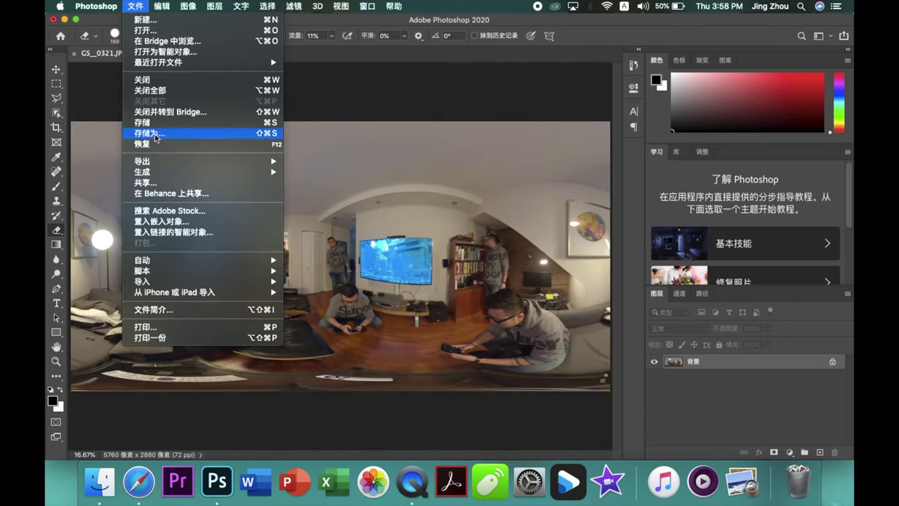
left_click(158, 132)
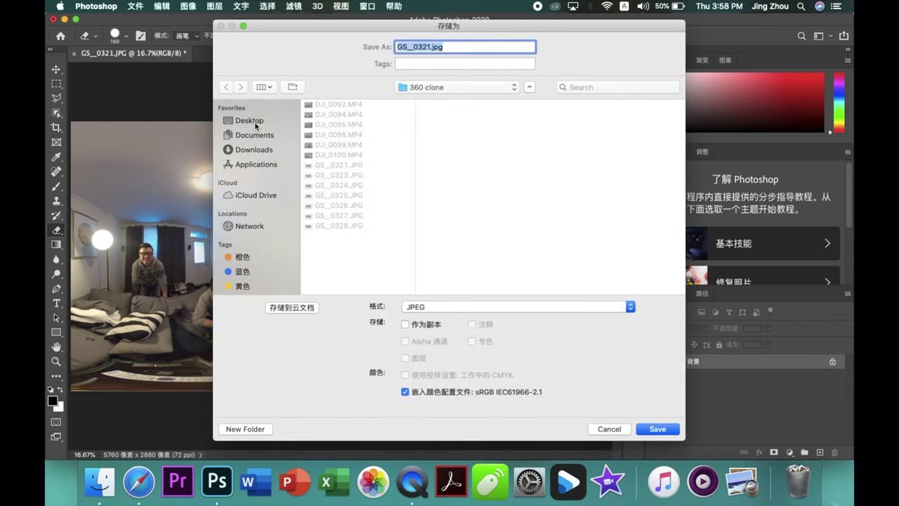
left_click(249, 121)
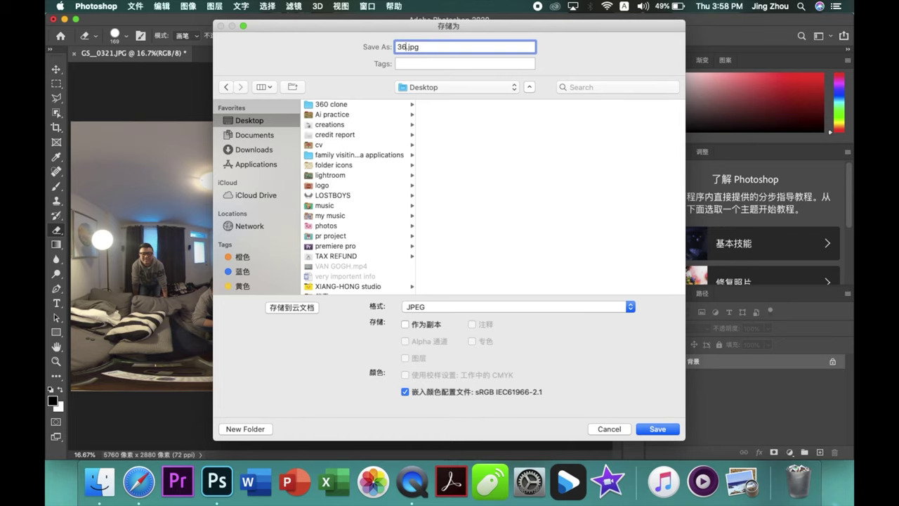
key("Return")
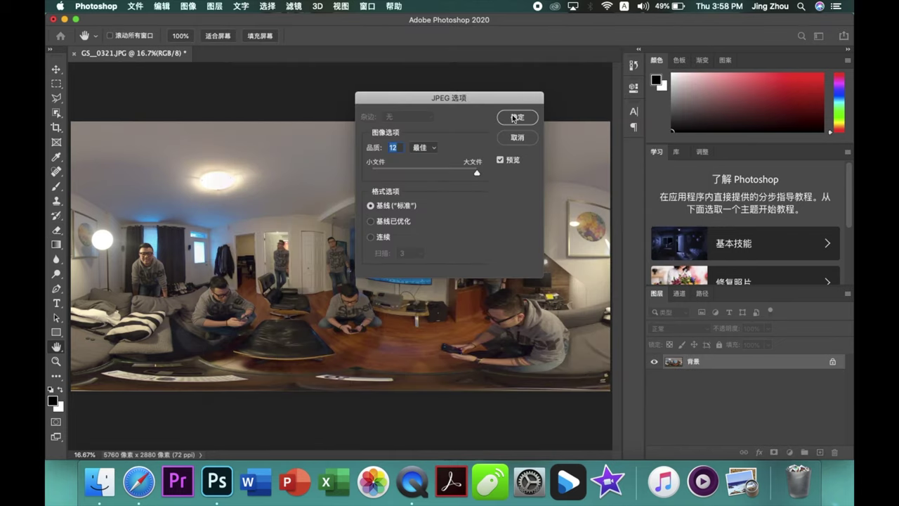
left_click(513, 118)
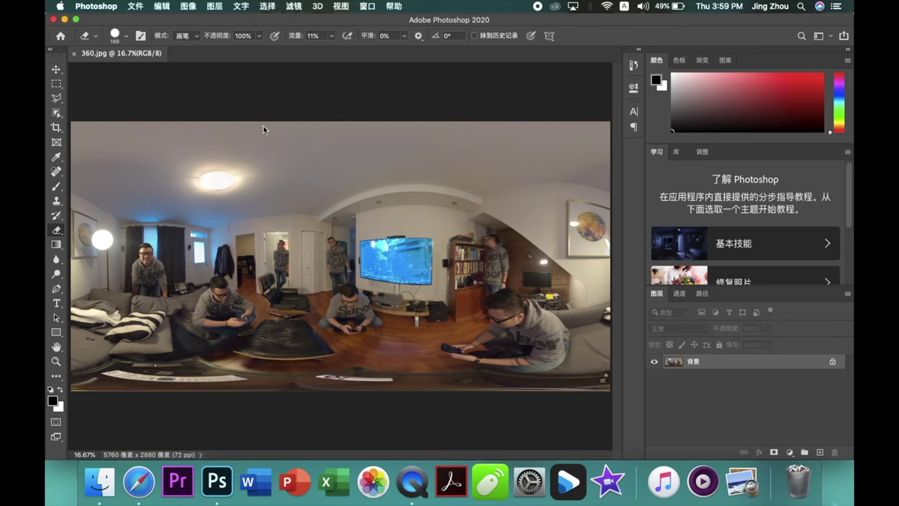
- Close the Photoshop and 360 clone folder windows, open 360.jpg and pan around it
left_click(53, 19)
left_click(133, 66)
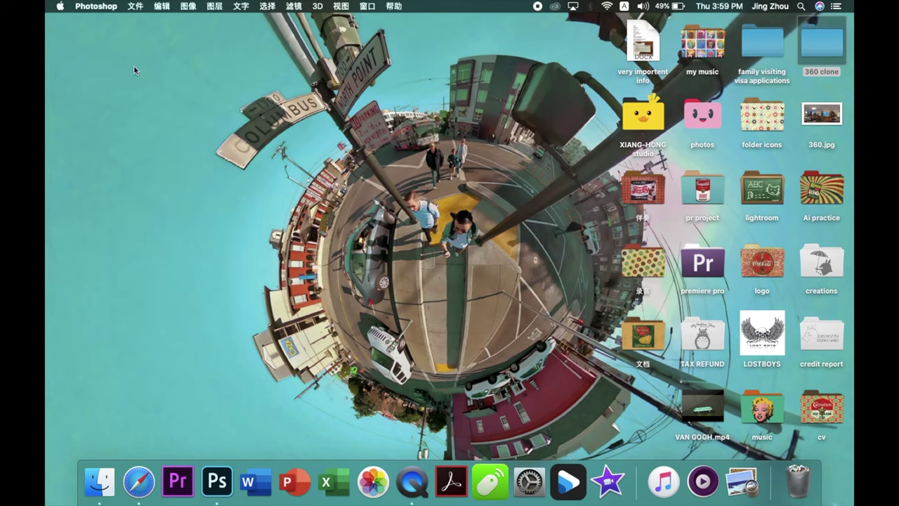
double_click(826, 121)
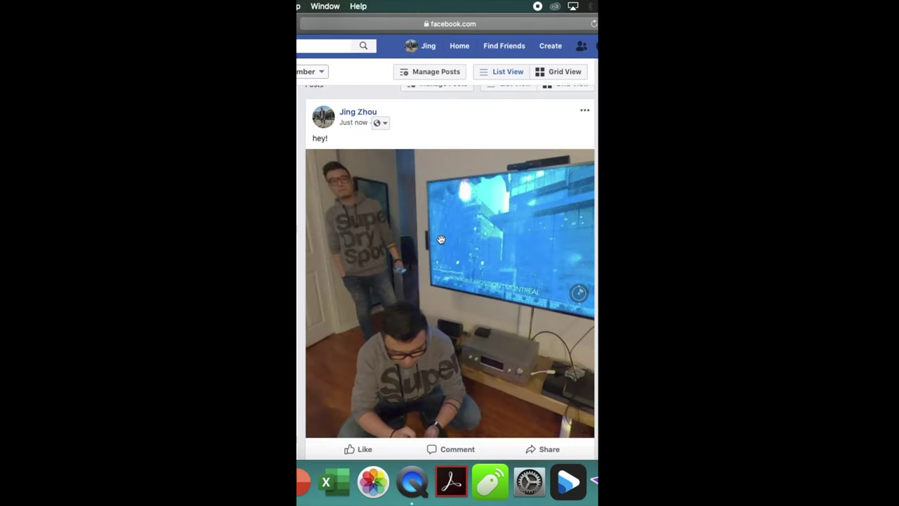
left_click_drag(443, 270, 419, 253)
- Scroll over the Facebook 360 photo post to tilt the view and move down the timeline
scroll(535, 270, "down", 3)
scroll(535, 270, "up", 3)
scroll(419, 253, "down", 3)
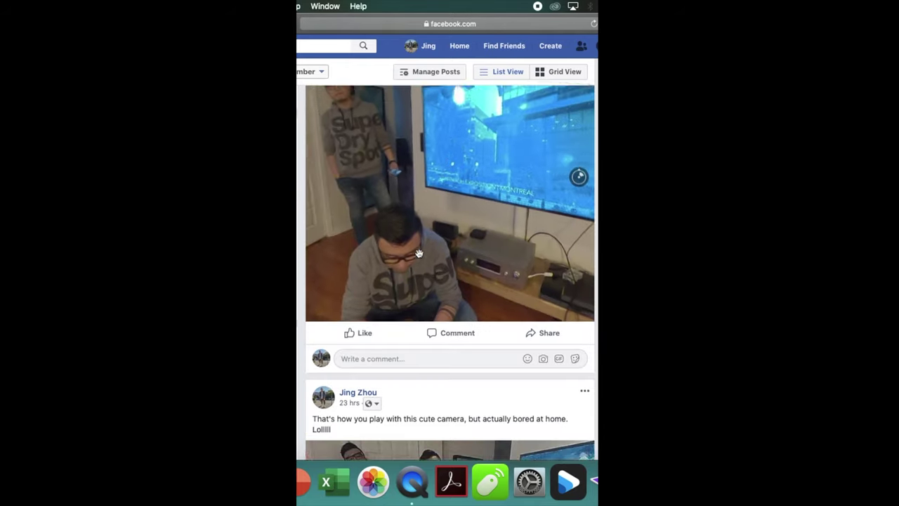